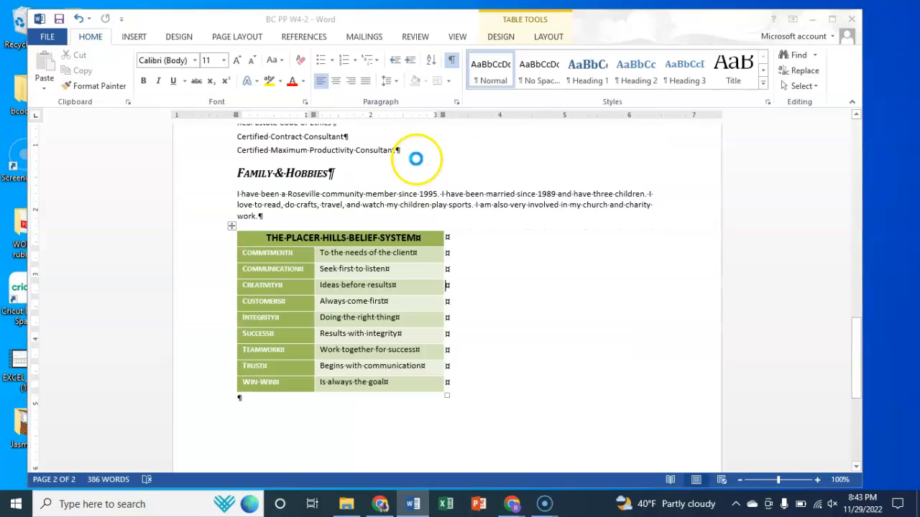
# Step: Open the recent document BJC PP W4-1 and apply the Grid Table 5 Dark - Accent 3 style to the belief system table on page 2
pyautogui.click(403, 165)
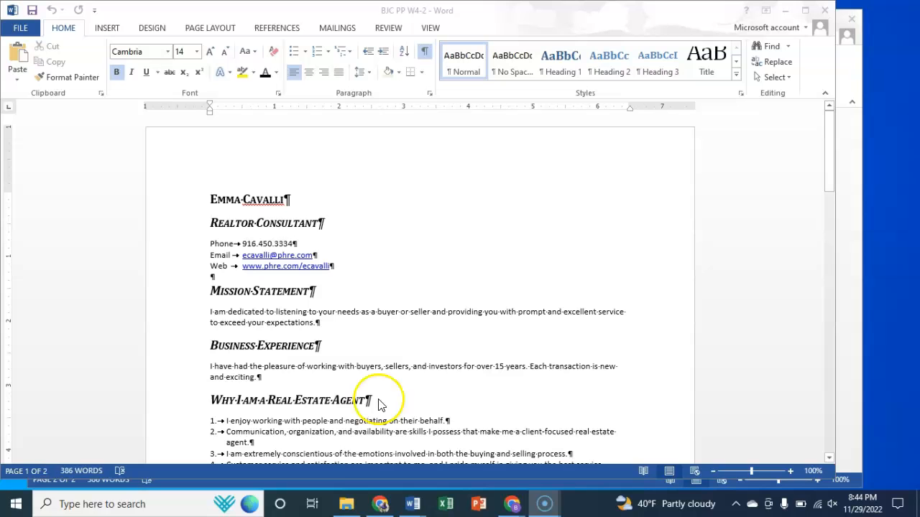
pyautogui.moveTo(831, 140); pyautogui.dragTo(809, 336)
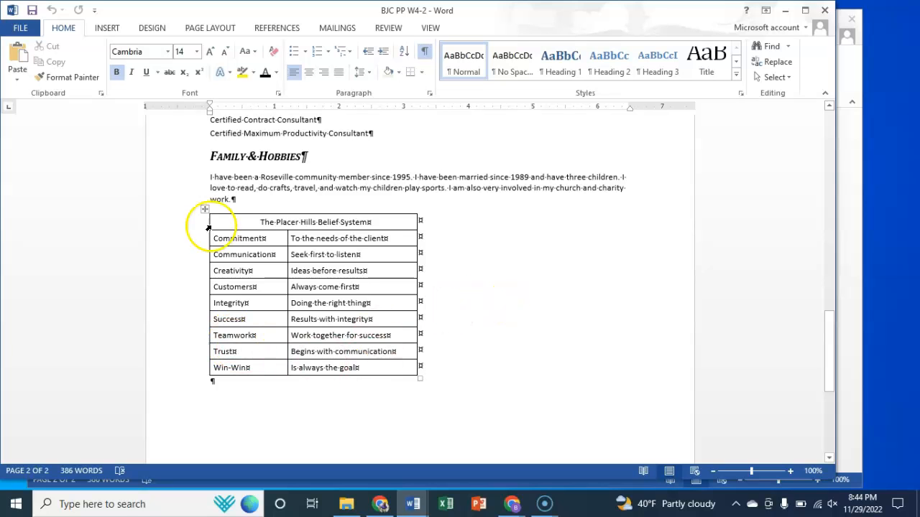
pyautogui.moveTo(219, 222); pyautogui.dragTo(361, 353)
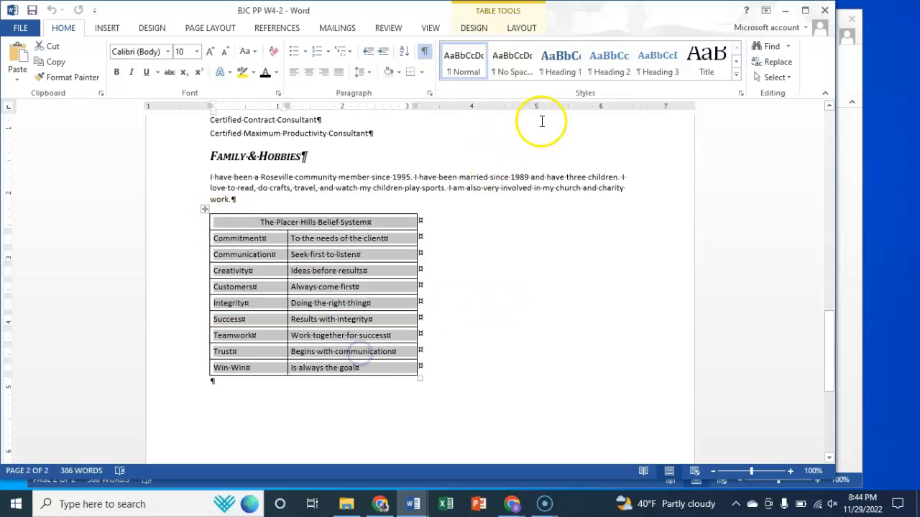
pyautogui.click(475, 27)
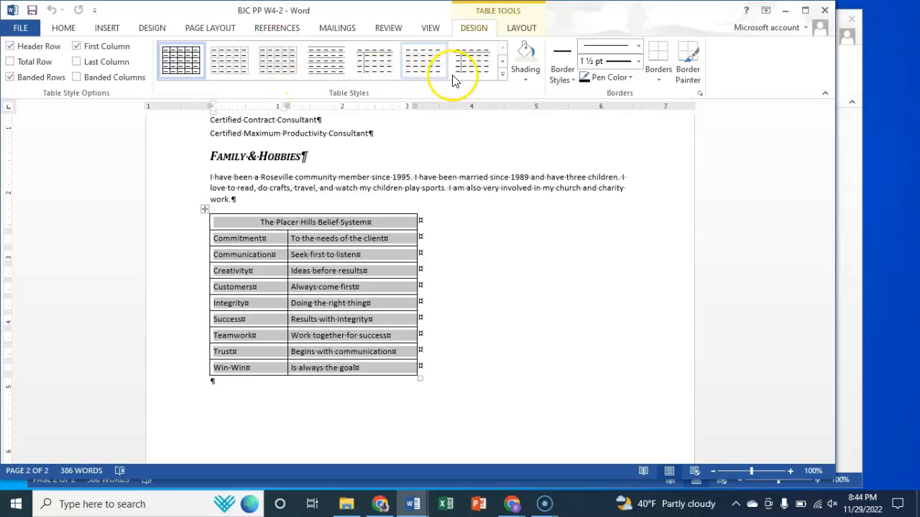
pyautogui.click(503, 75)
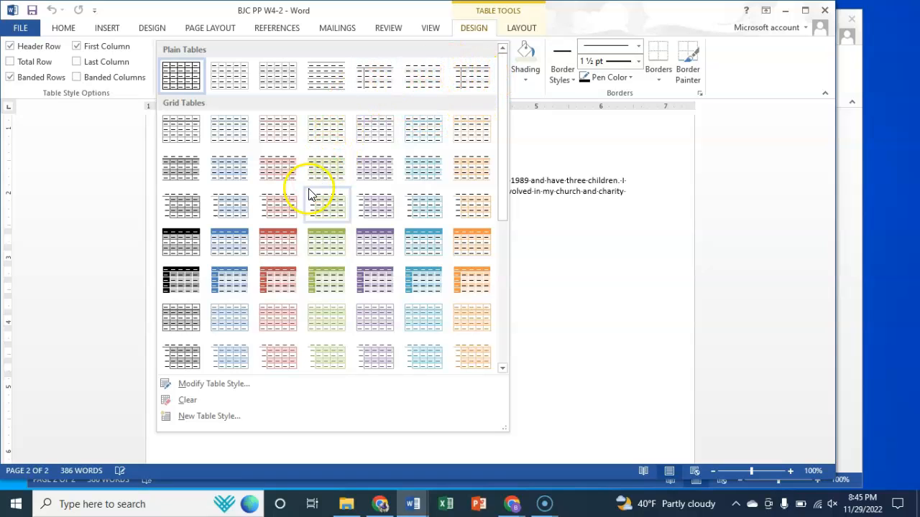
pyautogui.click(320, 281)
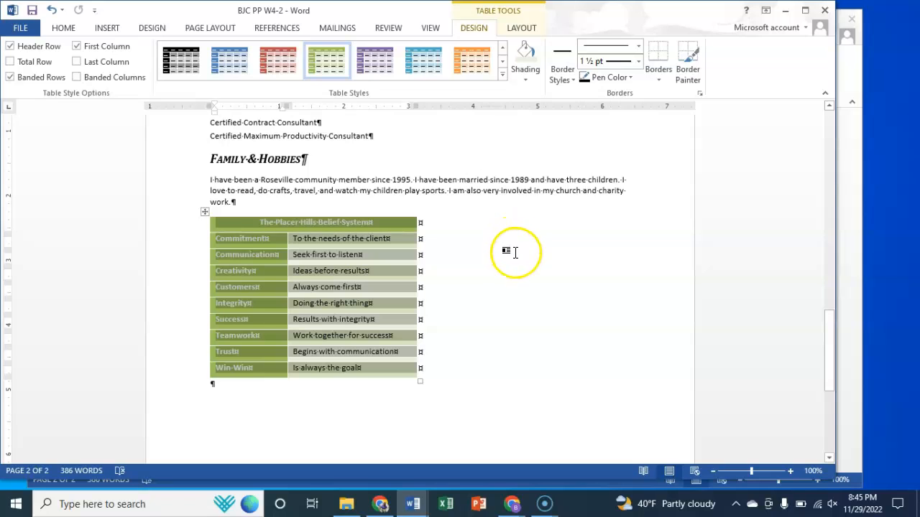
pyautogui.click(470, 295)
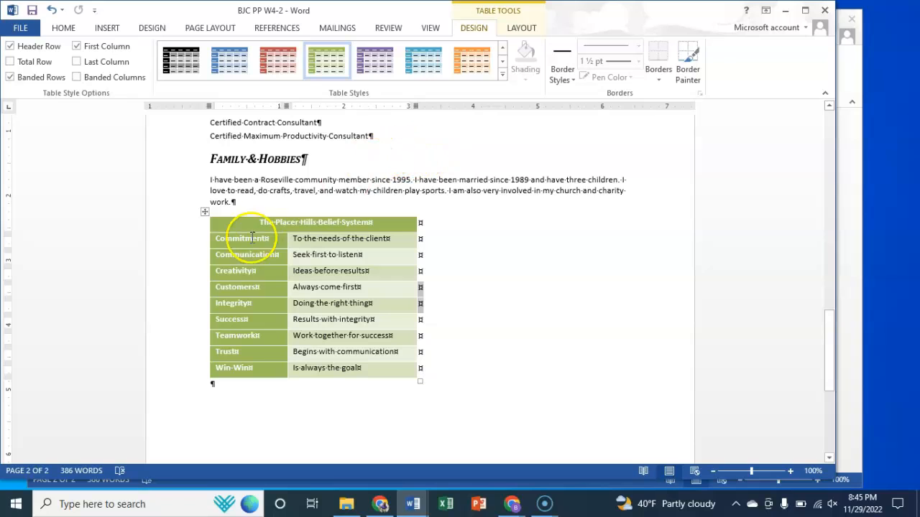
# Step: Add a custom black 1 ½ pt solid top border to the table's title row cell
pyautogui.moveTo(256, 223); pyautogui.dragTo(384, 225)
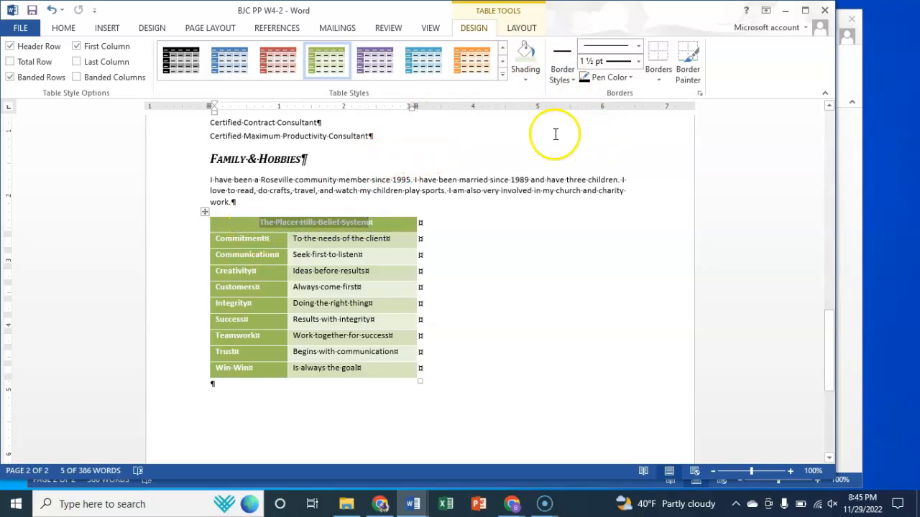
pyautogui.click(660, 76)
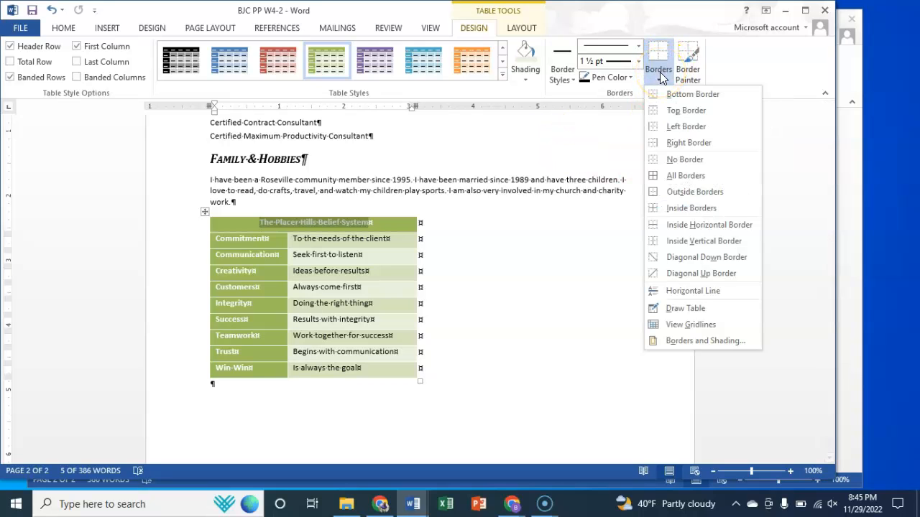
pyautogui.click(694, 342)
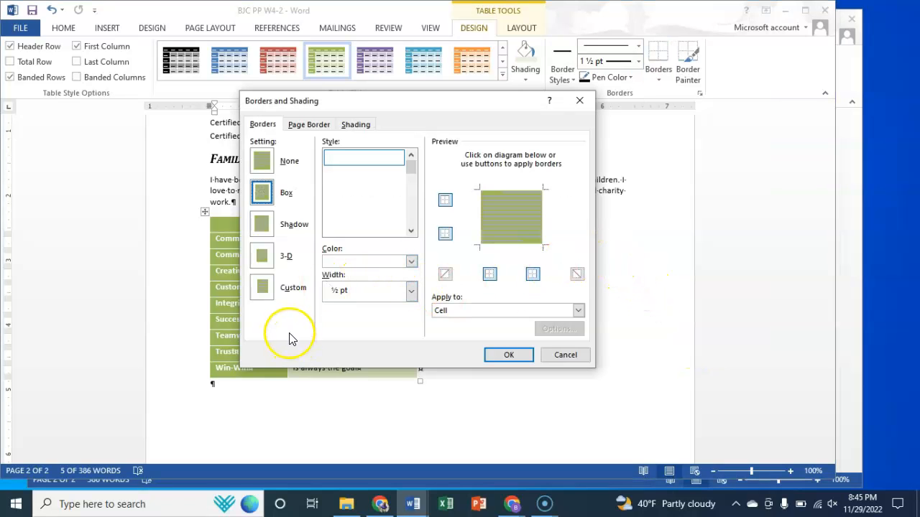
pyautogui.click(287, 289)
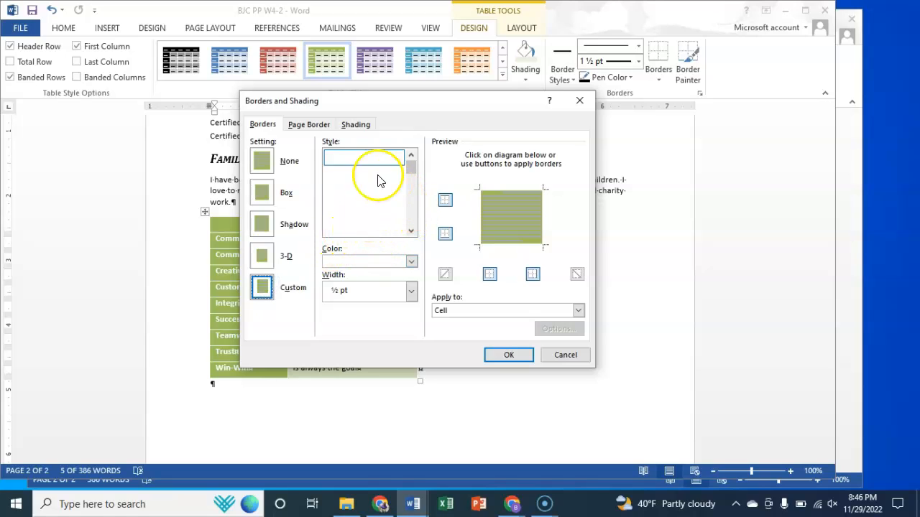
pyautogui.click(412, 261)
pyautogui.click(342, 304)
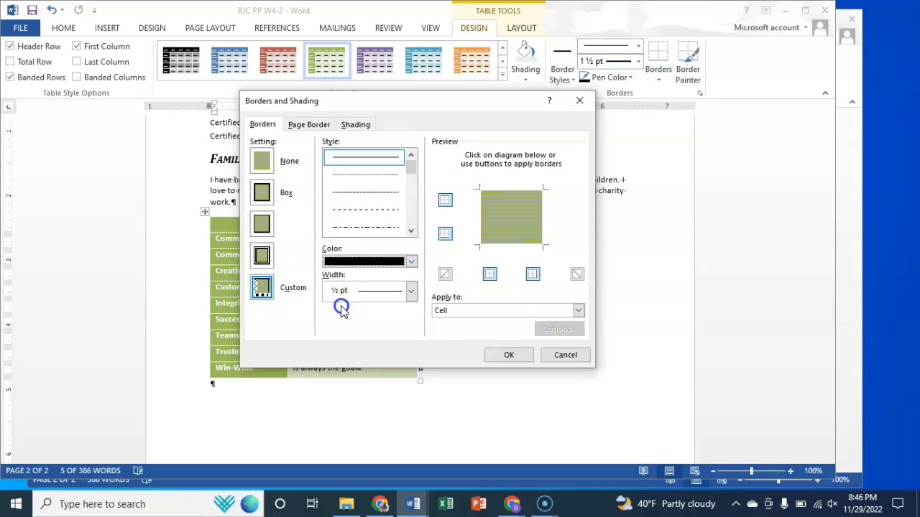
pyautogui.click(411, 292)
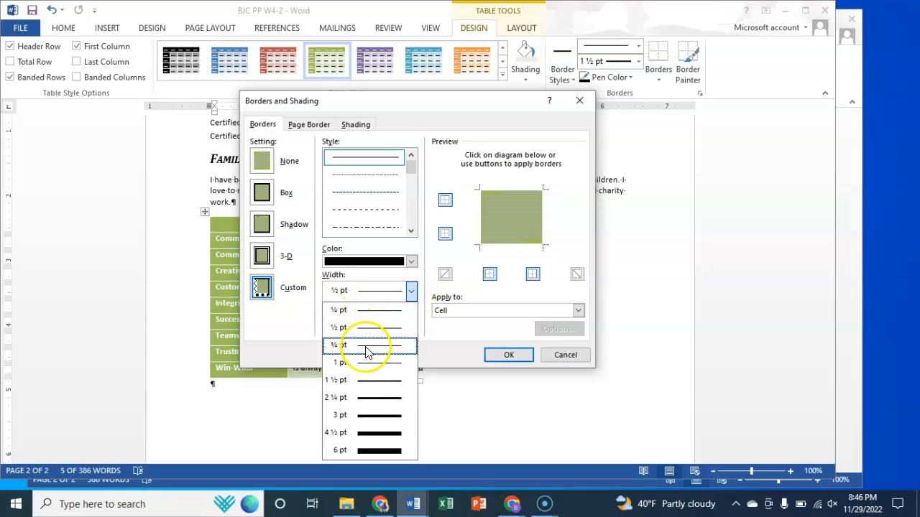
pyautogui.click(375, 381)
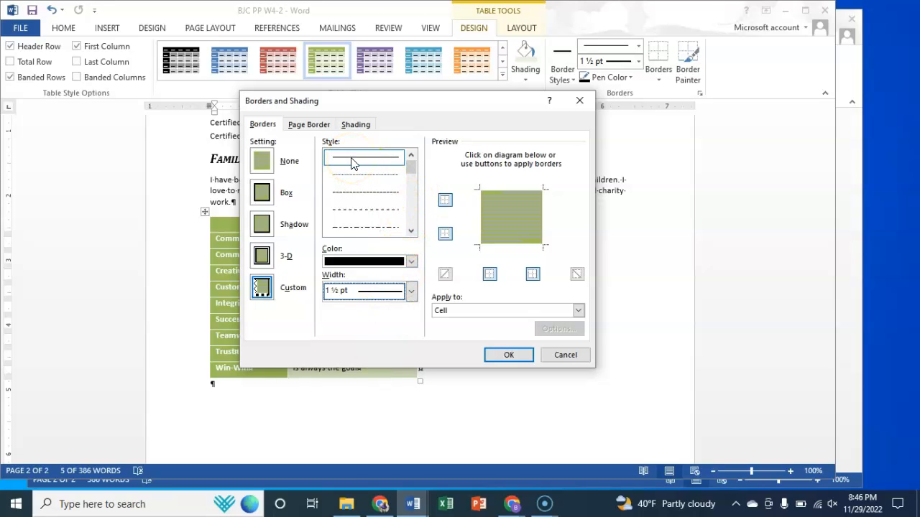
pyautogui.click(511, 195)
pyautogui.click(506, 355)
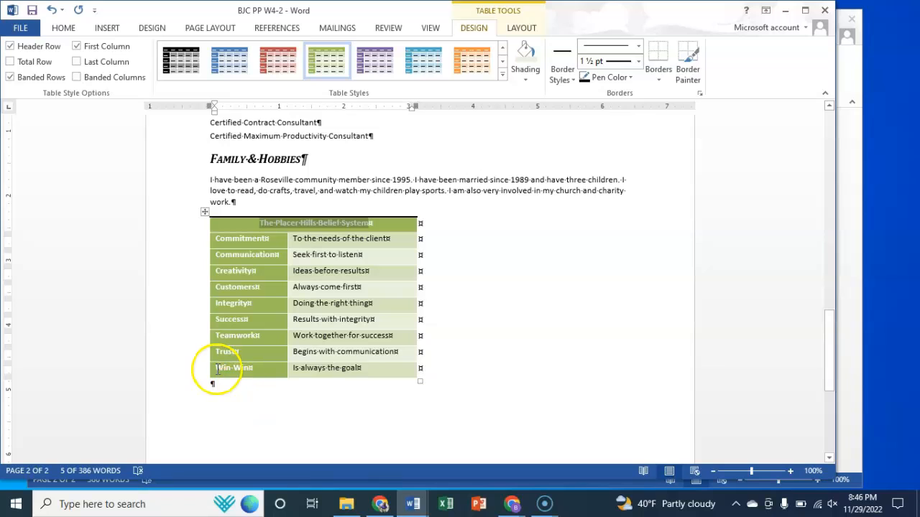
# Step: Add a 1 ½ pt bottom border to the table's last row, Win-Win
pyautogui.doubleClick(218, 369)
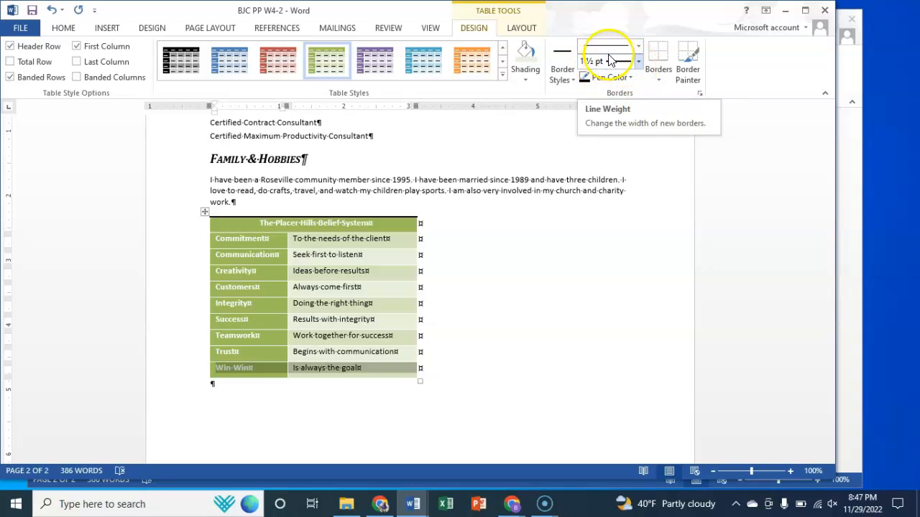
pyautogui.click(660, 78)
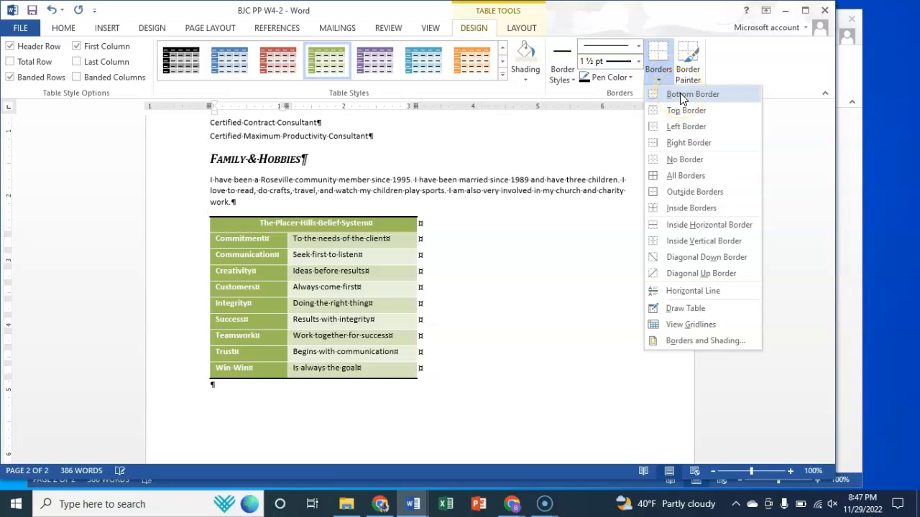
pyautogui.click(681, 96)
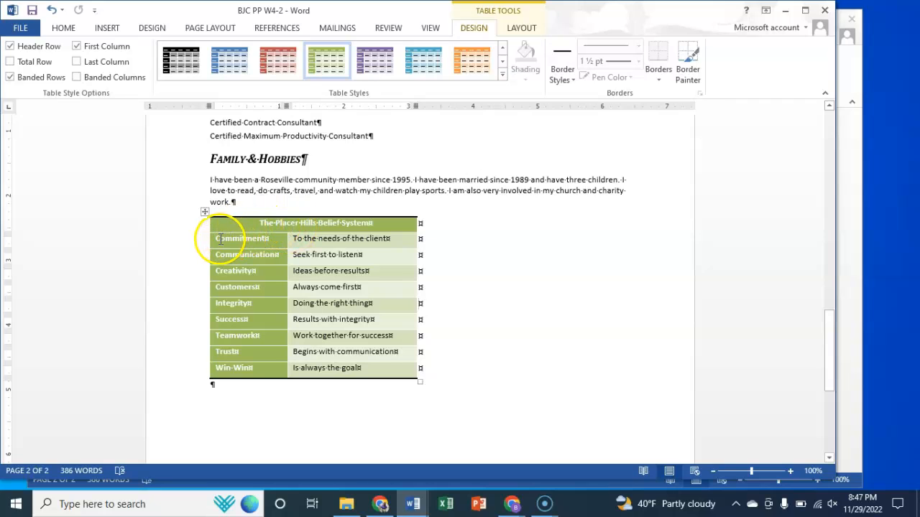
# Step: Set the vertical alignment of all table cells below the title row to Center
pyautogui.moveTo(223, 239); pyautogui.dragTo(376, 371)
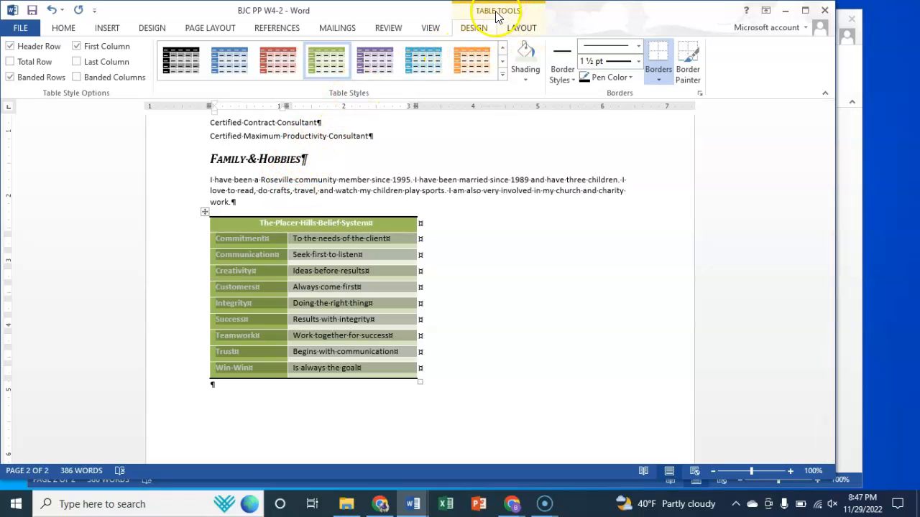
pyautogui.click(522, 28)
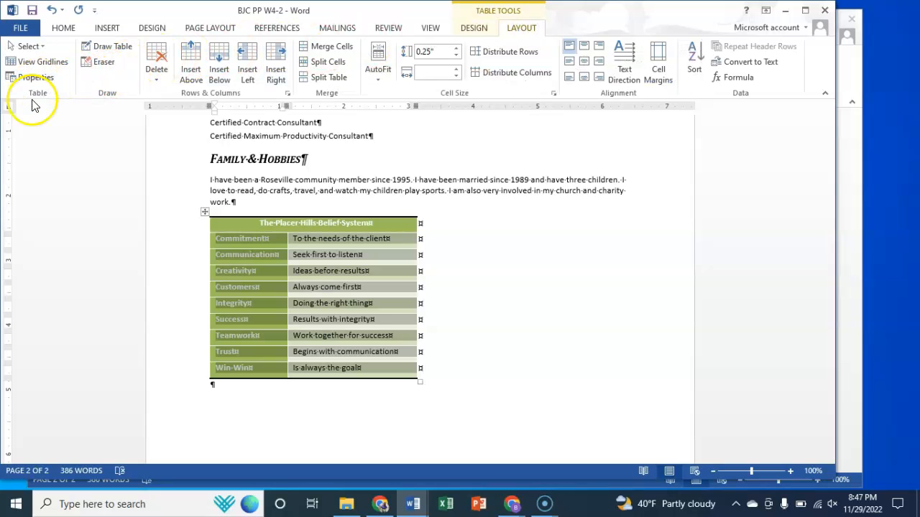
pyautogui.click(41, 78)
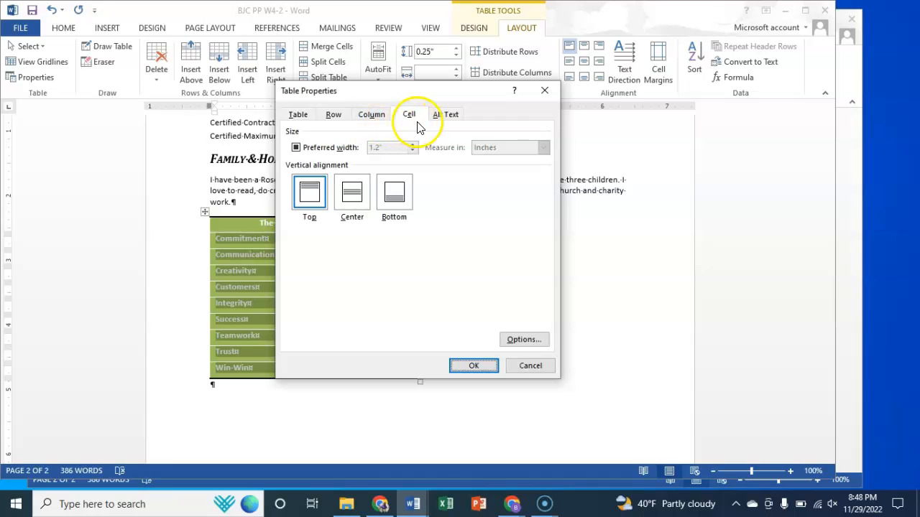
pyautogui.click(352, 192)
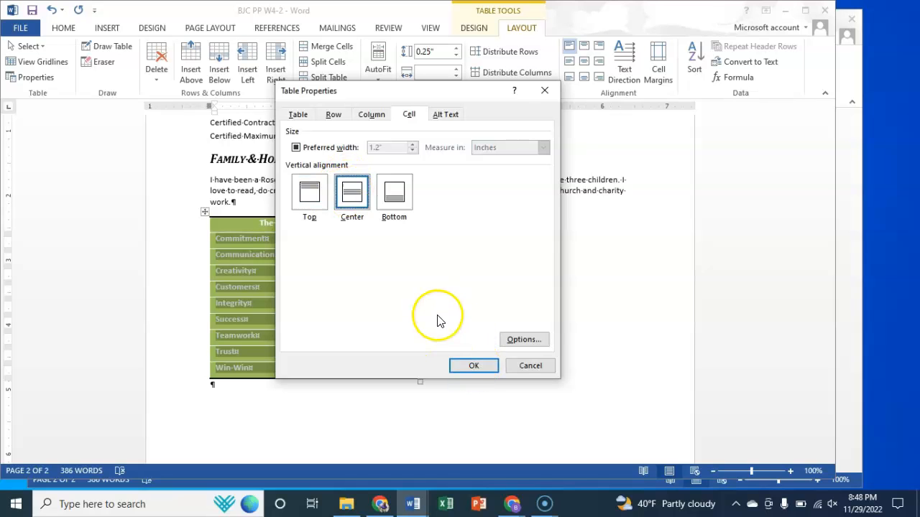
pyautogui.click(463, 368)
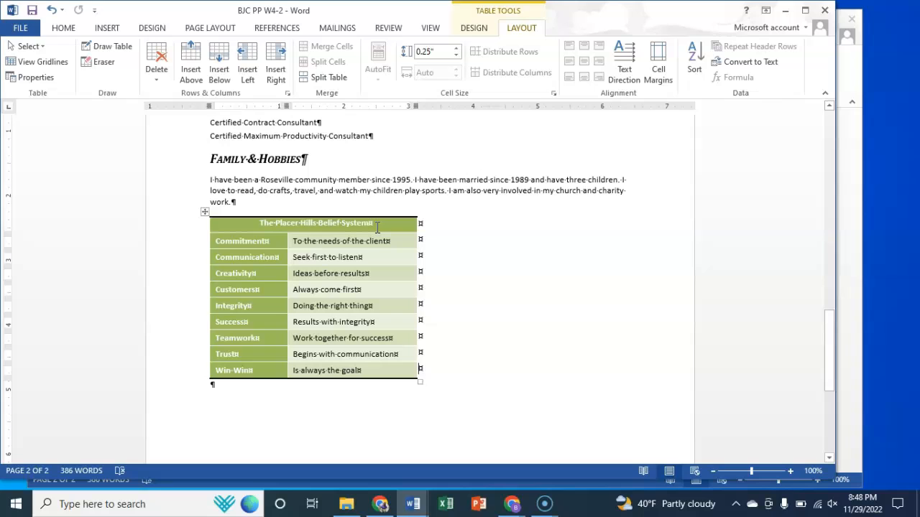
# Step: Format the table title "The Placer Hills Belief System" as 12 pt, black and all caps
pyautogui.click(248, 224)
pyautogui.moveTo(365, 221); pyautogui.dragTo(373, 219)
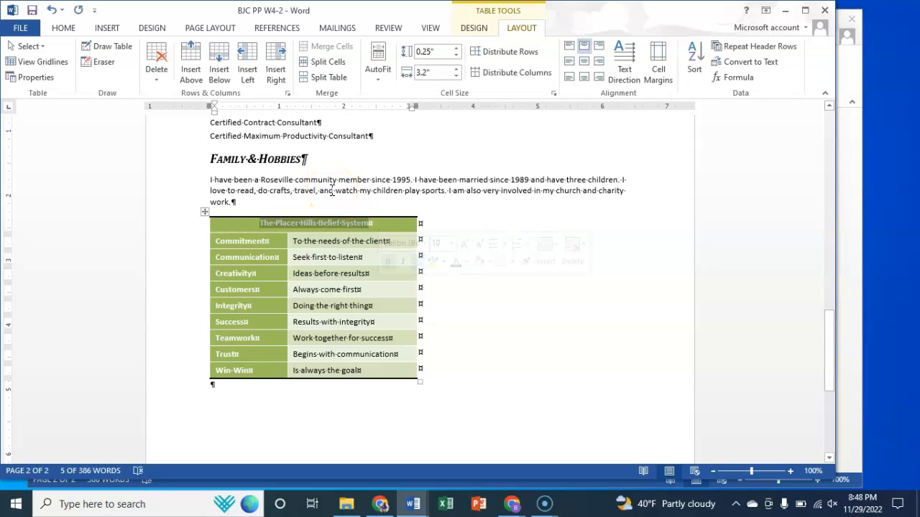
pyautogui.click(63, 32)
pyautogui.click(202, 94)
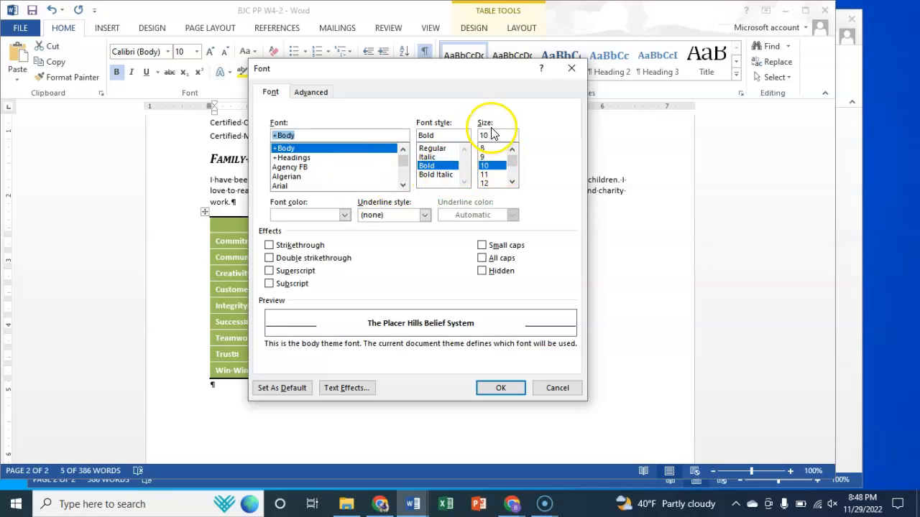
pyautogui.click(488, 184)
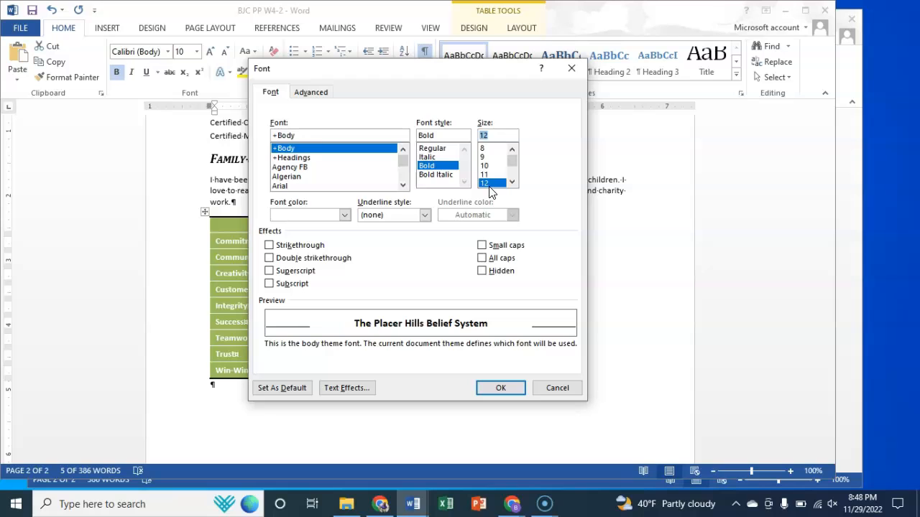
pyautogui.click(345, 215)
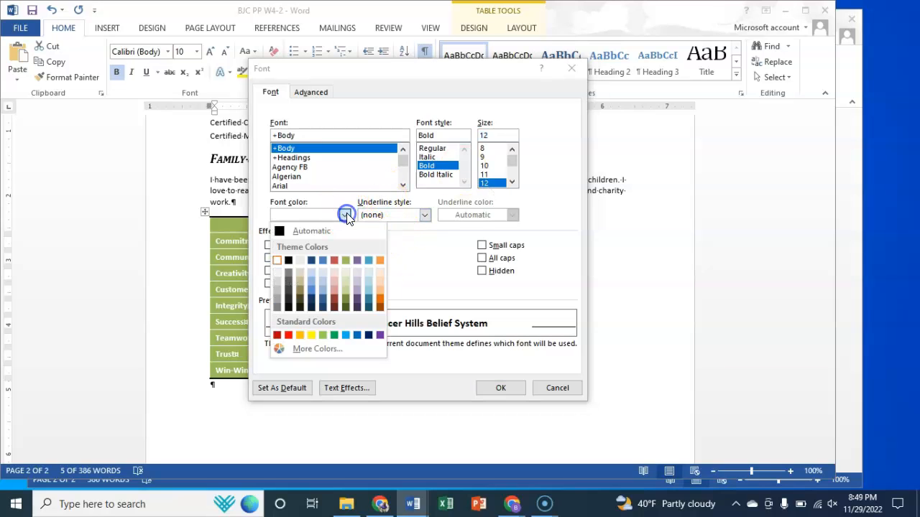
pyautogui.click(289, 261)
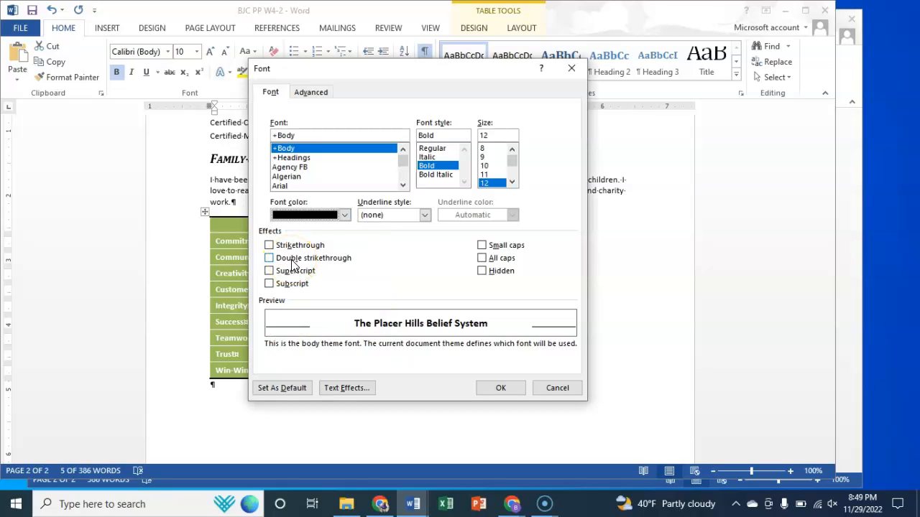
pyautogui.click(481, 260)
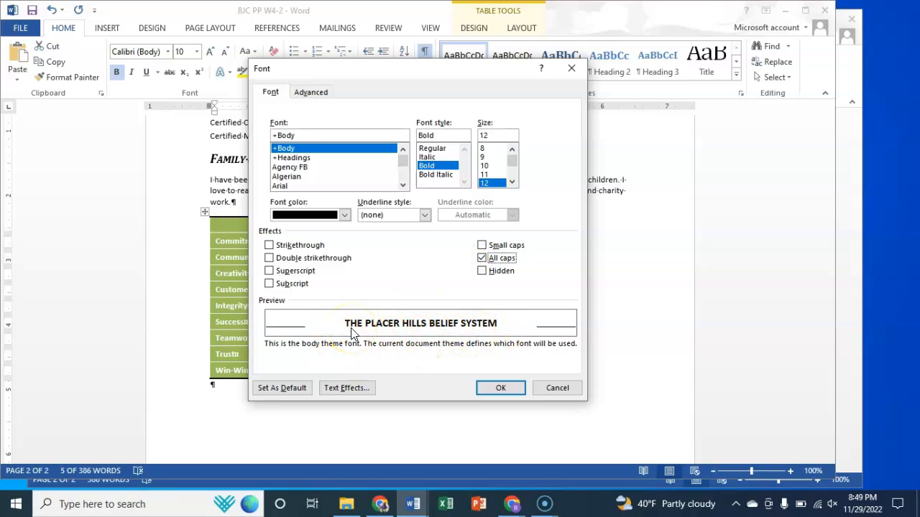
pyautogui.click(512, 388)
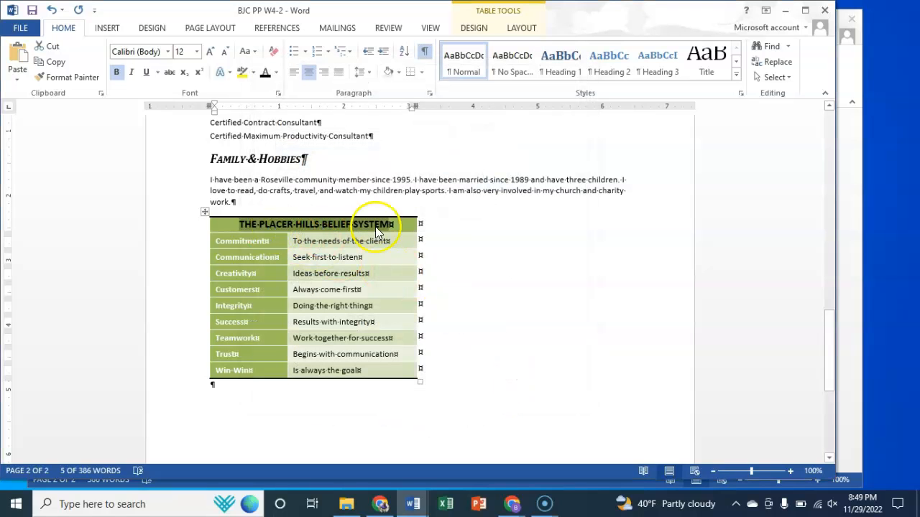
pyautogui.click(453, 236)
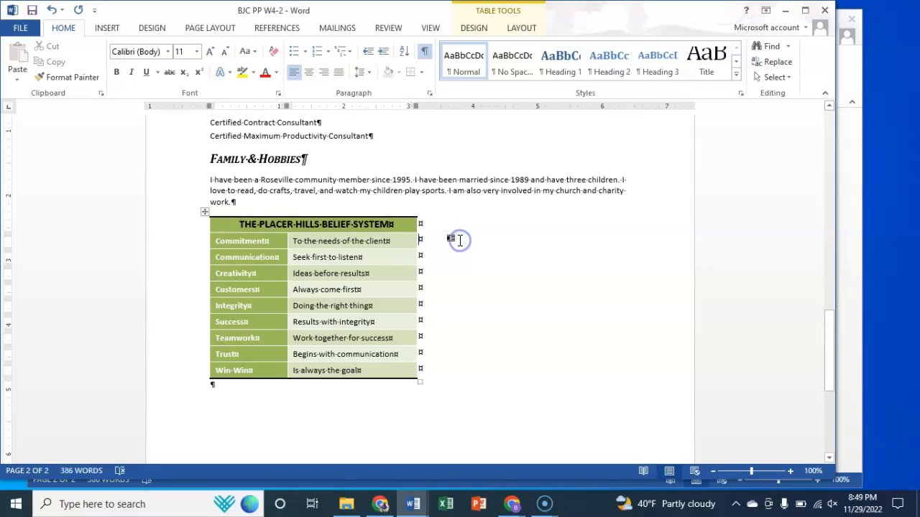
# Step: Apply the Small caps font effect to the first-column entries below the table title, from Commitment through Win-Win
pyautogui.click(218, 242)
pyautogui.moveTo(255, 241); pyautogui.dragTo(246, 370)
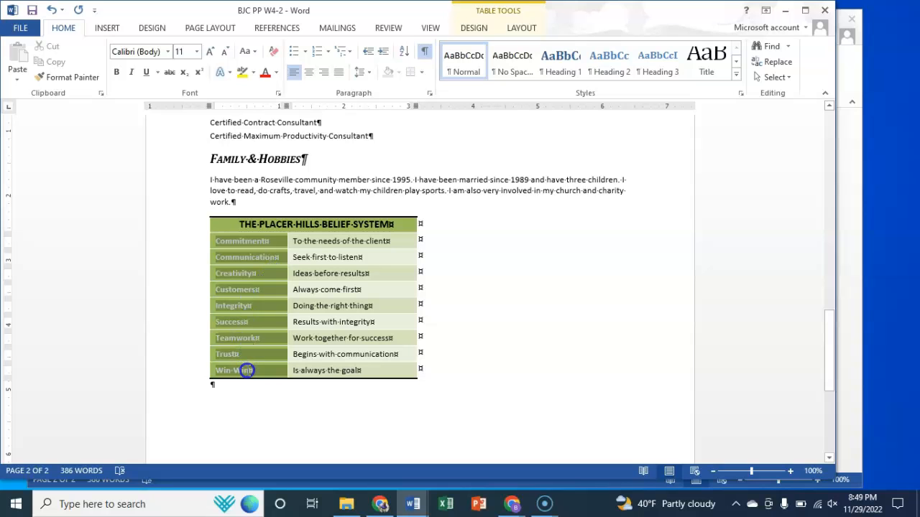
pyautogui.click(279, 95)
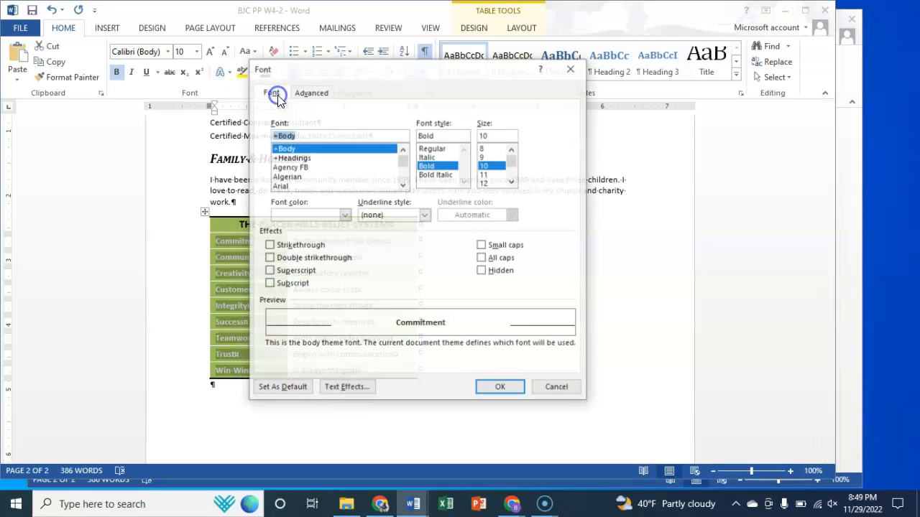
pyautogui.click(481, 246)
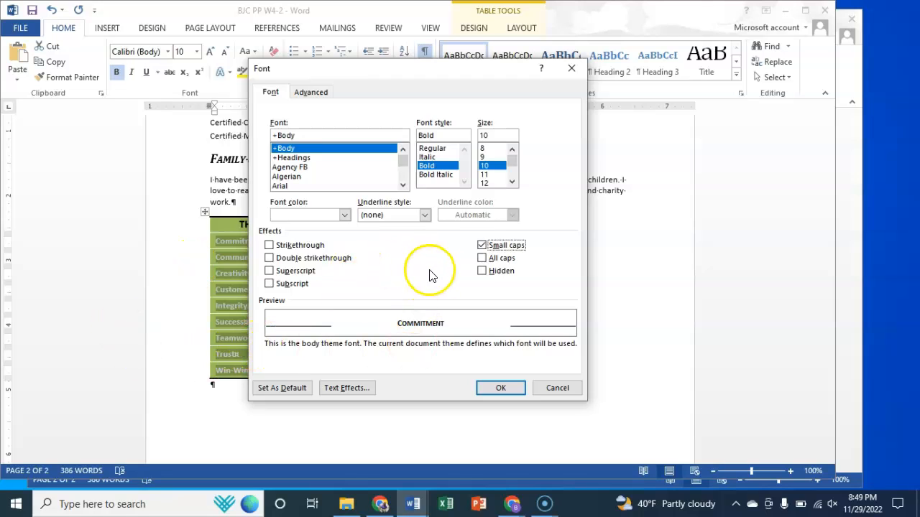
pyautogui.click(490, 390)
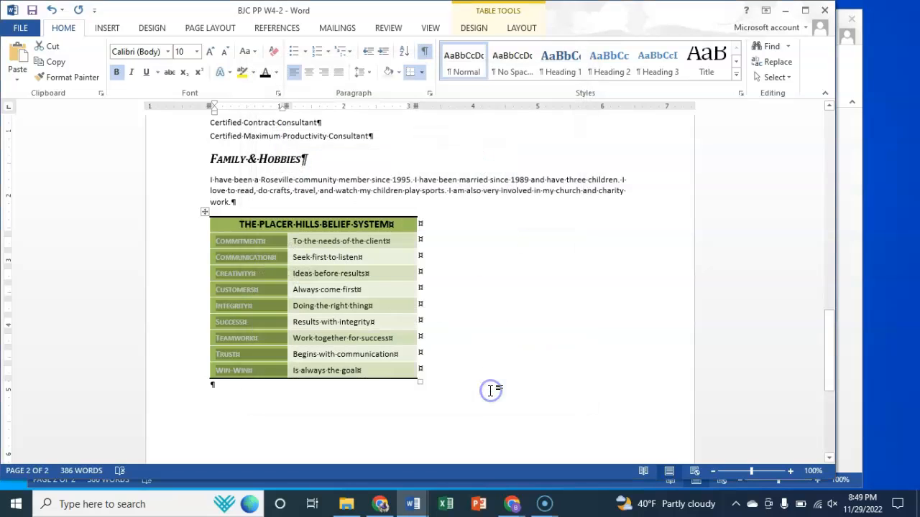
pyautogui.click(484, 343)
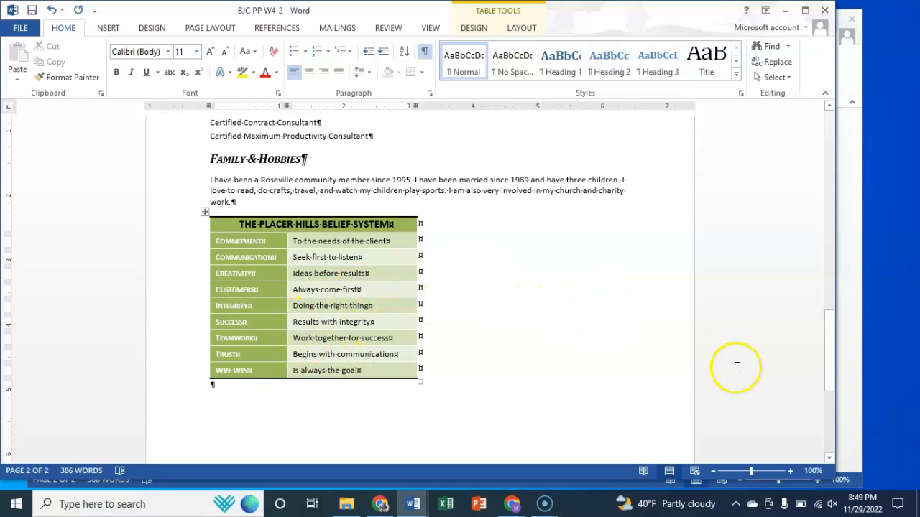
# Step: Toggle the display of formatting marks to check the contact lines at the start of the document
pyautogui.moveTo(827, 336); pyautogui.dragTo(831, 115)
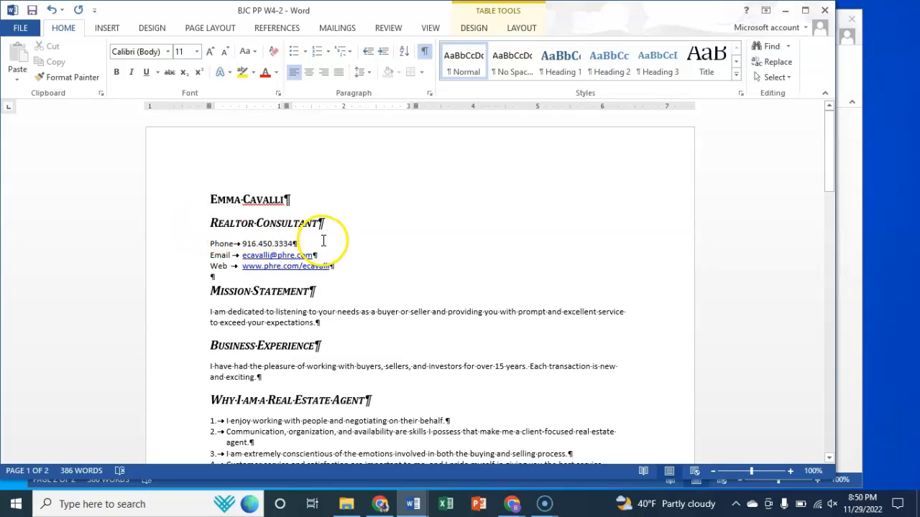
pyautogui.click(425, 52)
pyautogui.click(424, 51)
pyautogui.click(424, 51)
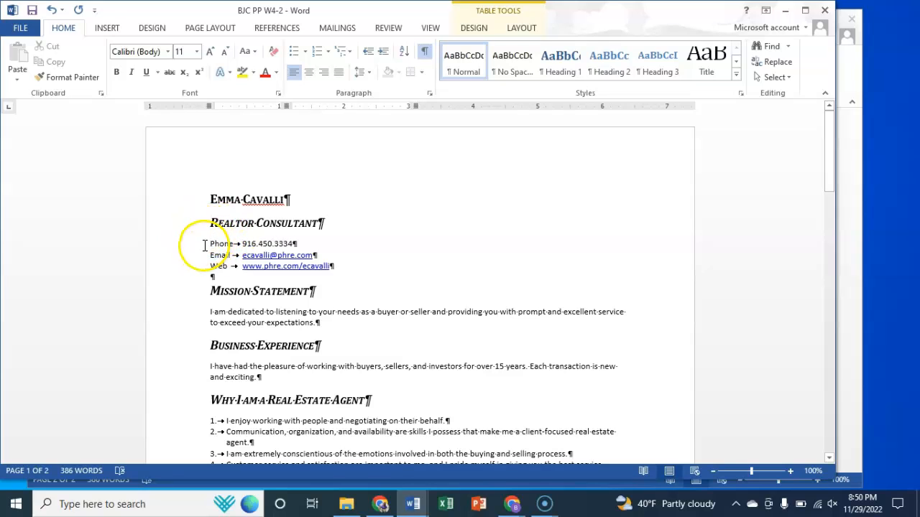
# Step: Convert the Phone, Email and Web lines into a two-column table separated at tabs, with AutoFit to contents
pyautogui.click(222, 243)
pyautogui.moveTo(269, 245); pyautogui.dragTo(336, 266)
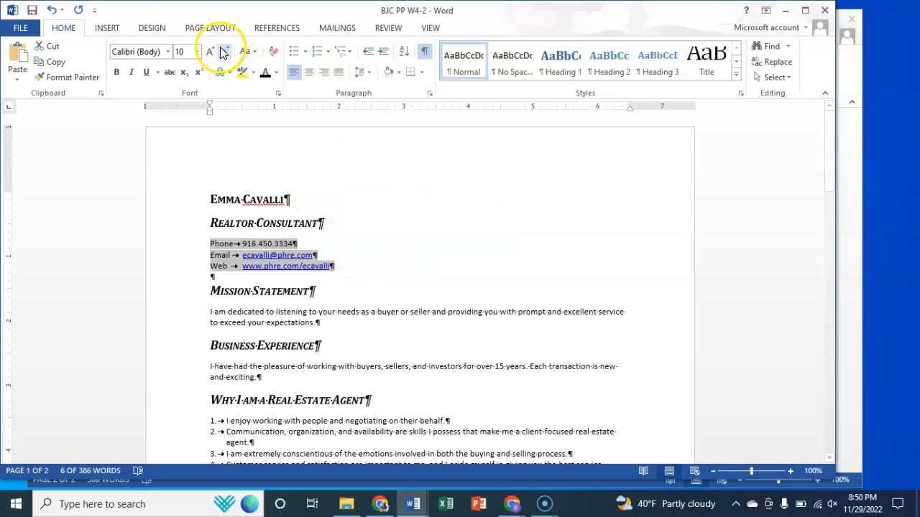
pyautogui.click(108, 27)
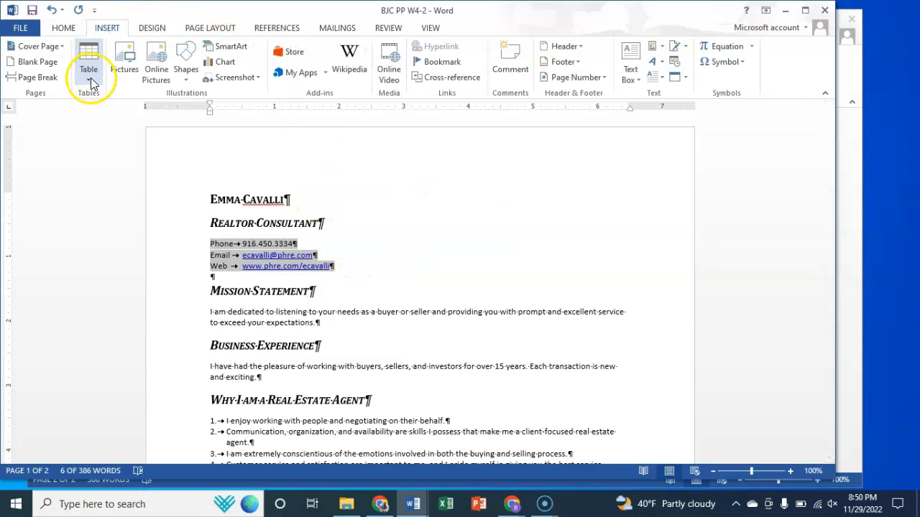
pyautogui.click(89, 79)
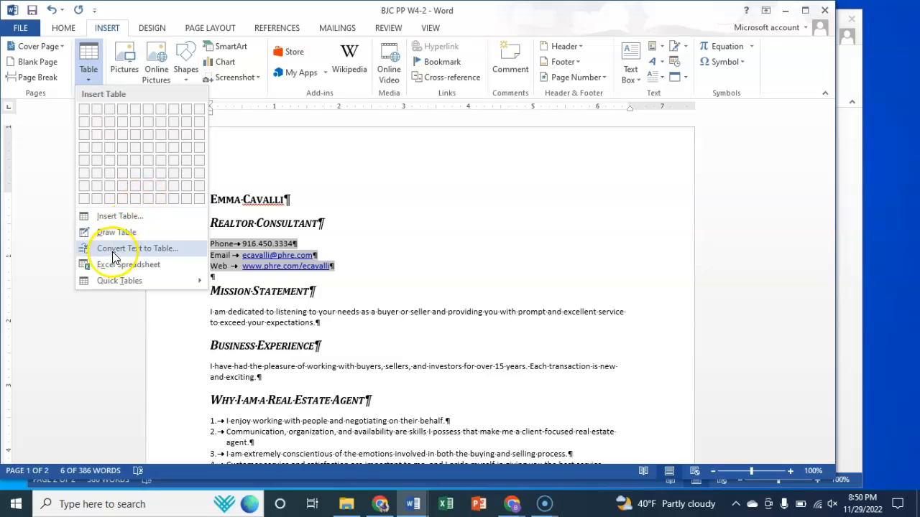
pyautogui.click(153, 252)
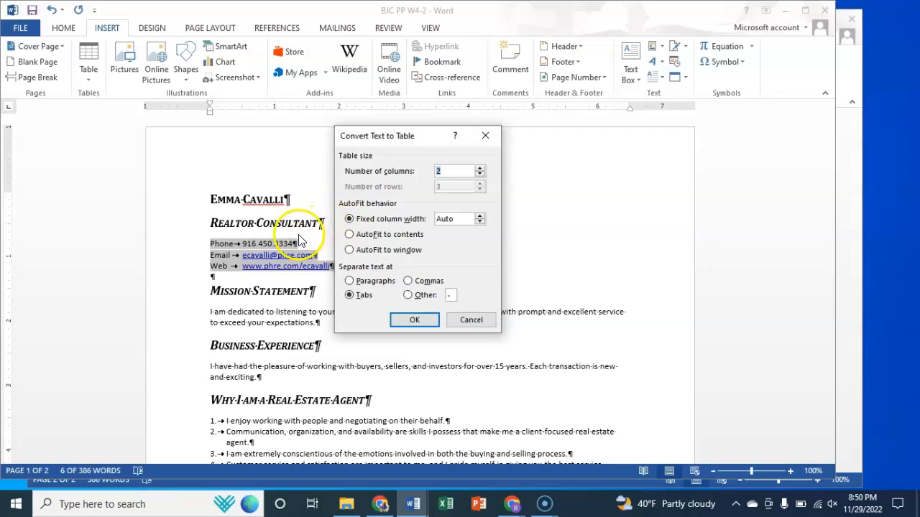
pyautogui.click(350, 237)
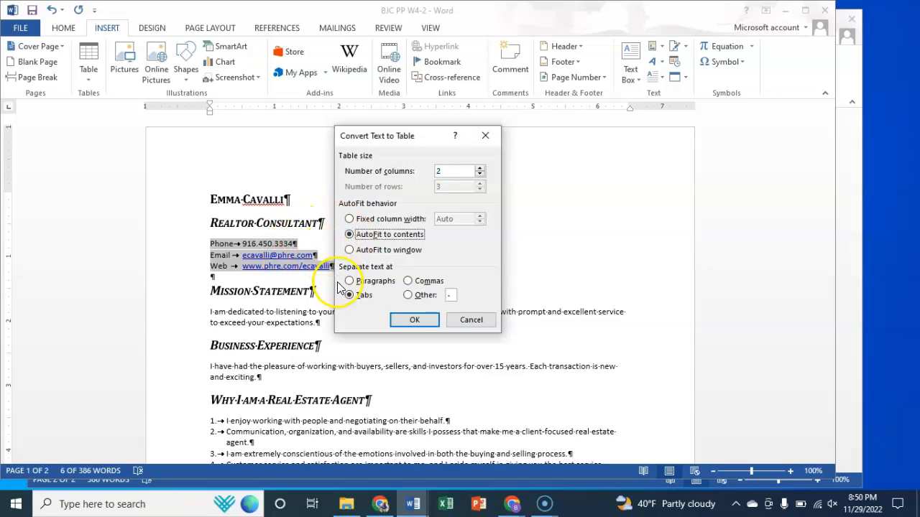
pyautogui.click(412, 320)
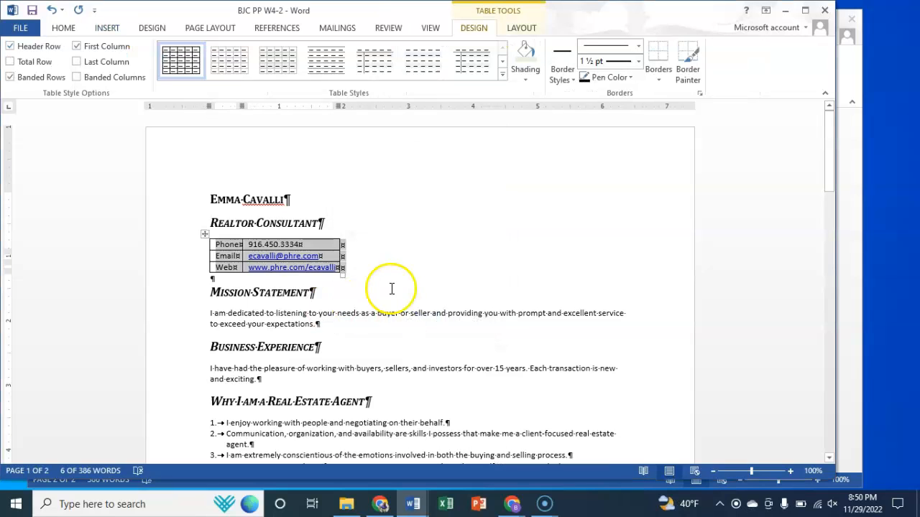
pyautogui.click(382, 260)
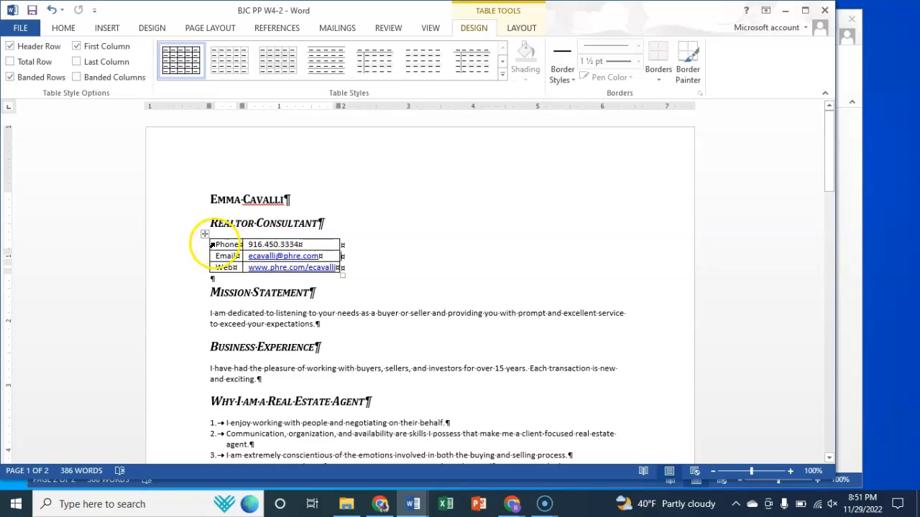
# Step: Remove all borders from the contact information table
pyautogui.moveTo(212, 244); pyautogui.dragTo(213, 268)
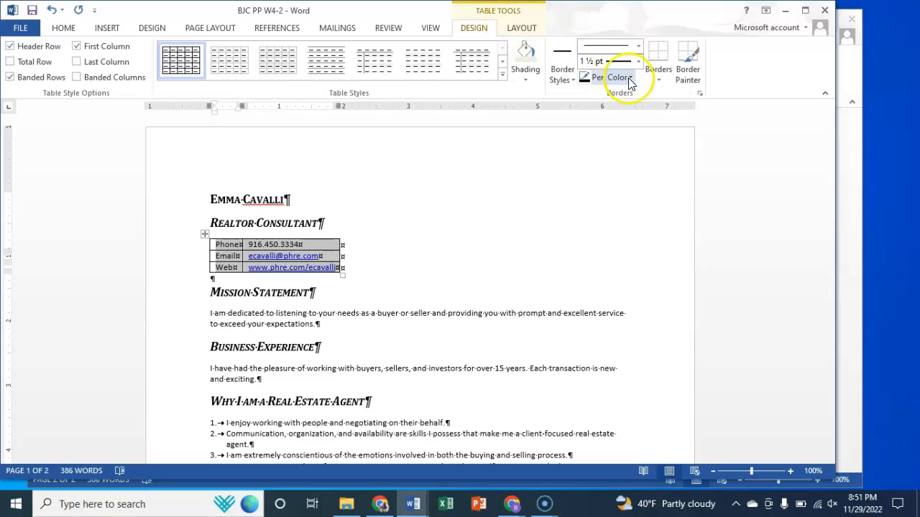
pyautogui.click(659, 77)
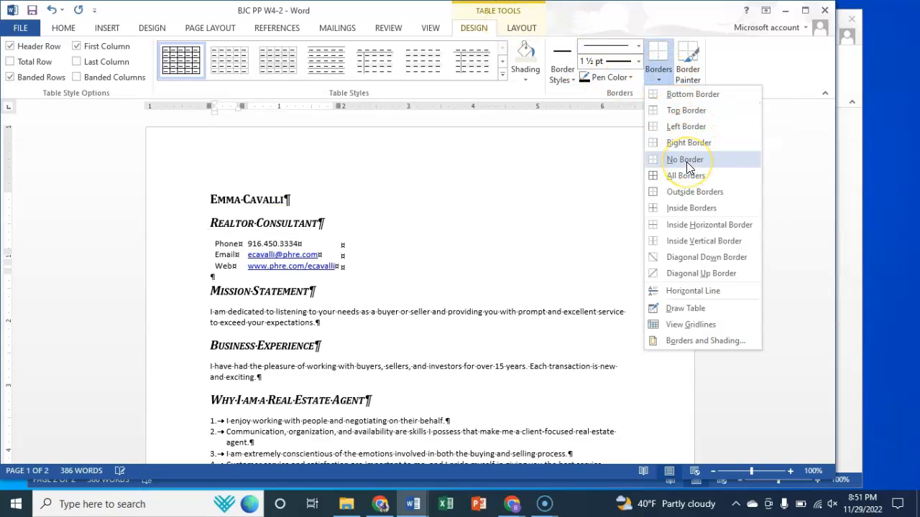
pyautogui.click(686, 162)
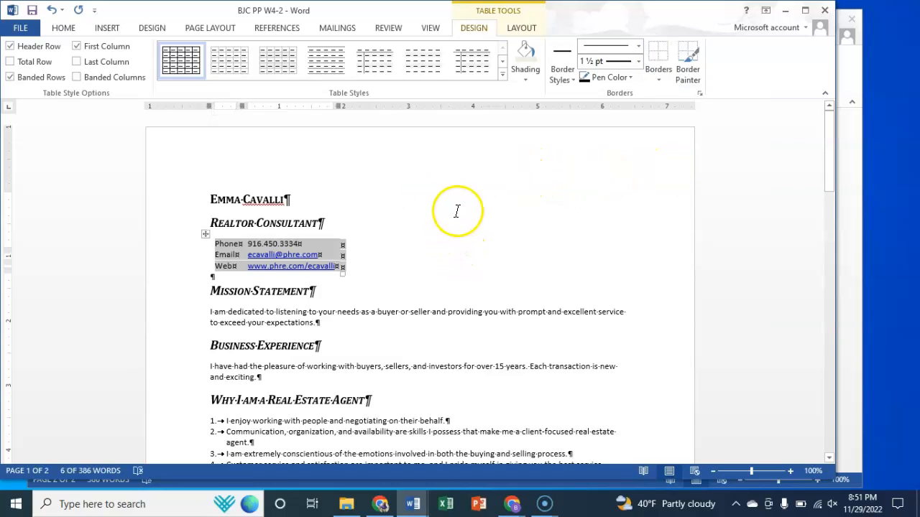
# Step: Add 1 ½ pt top and bottom borders to the contact information table
pyautogui.click(660, 76)
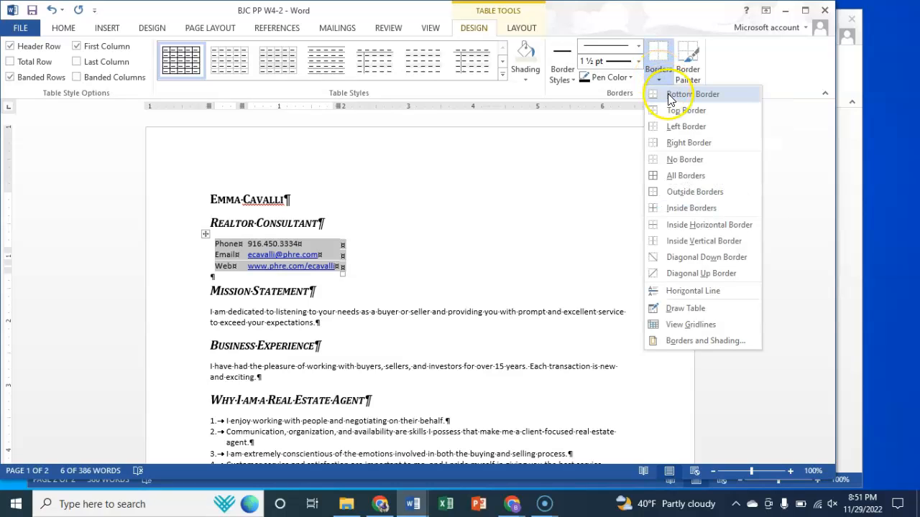
pyautogui.click(679, 115)
pyautogui.click(660, 75)
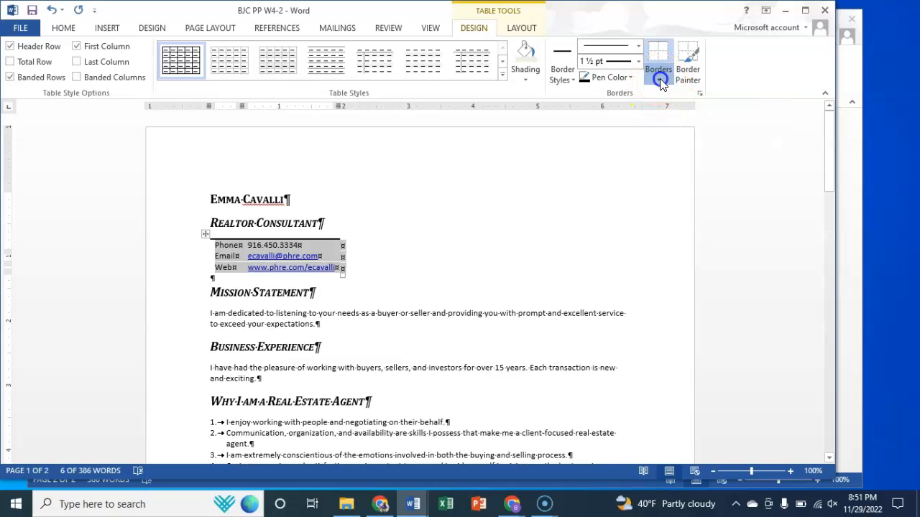
pyautogui.click(676, 96)
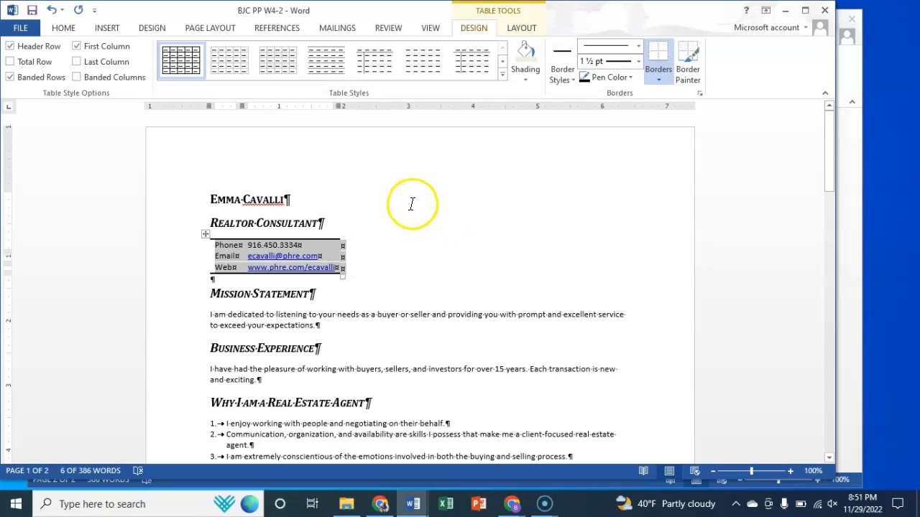
# Step: Shade the contact information table with Olive Green, Accent 3, Lighter 80%
pyautogui.click(528, 79)
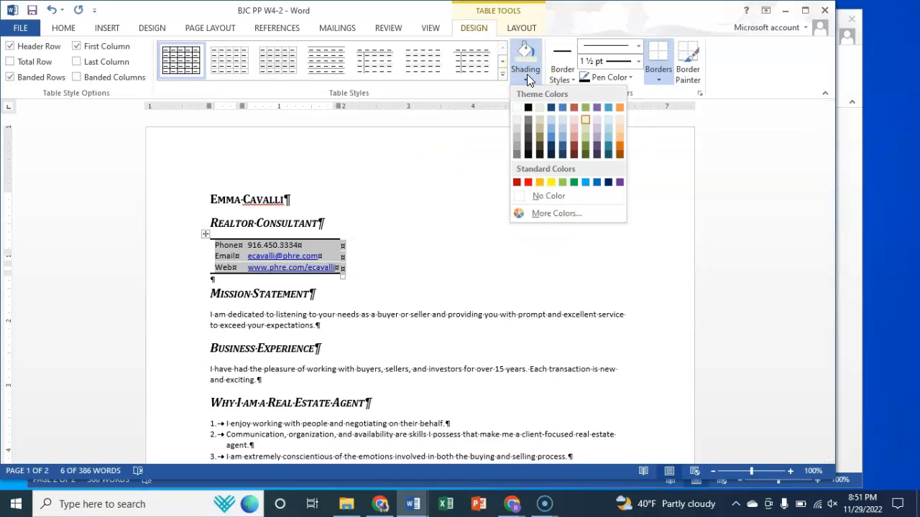
pyautogui.click(586, 120)
pyautogui.click(447, 236)
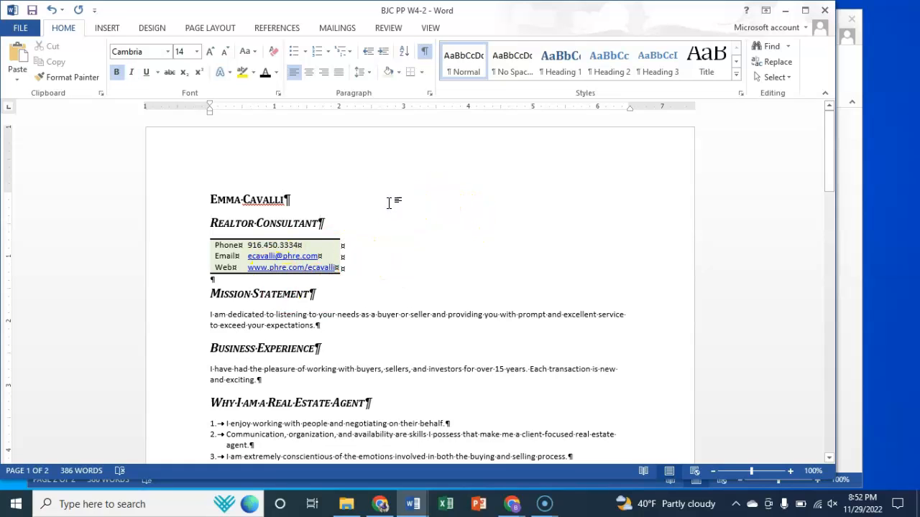
# Step: Hide the formatting marks and place the cursor at the end of the name heading
pyautogui.click(425, 52)
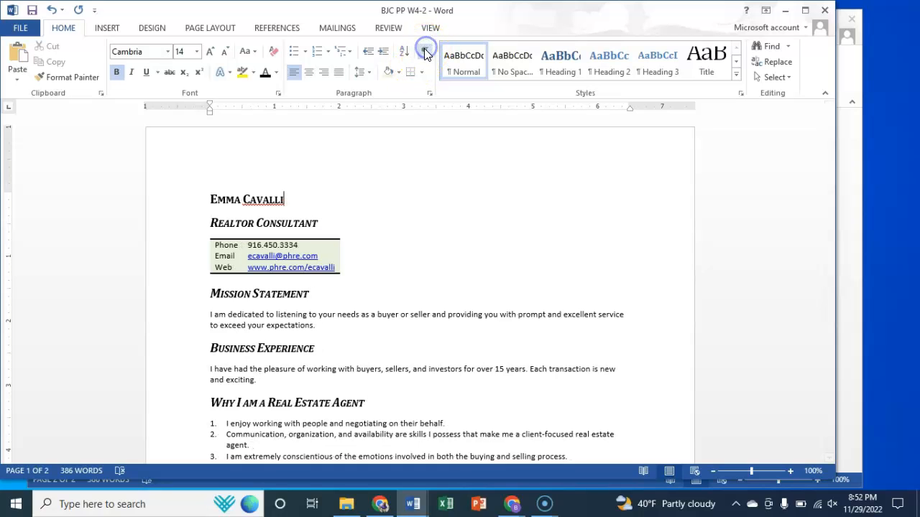
pyautogui.click(414, 239)
pyautogui.click(376, 206)
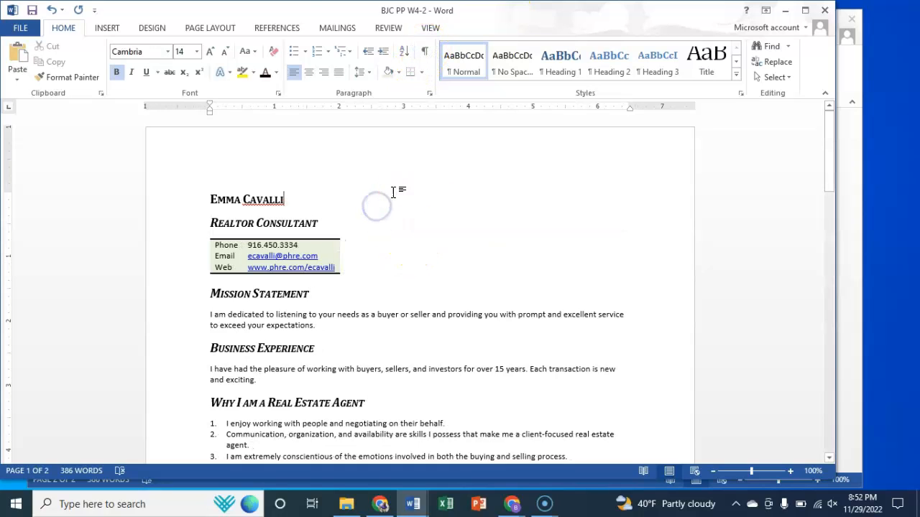